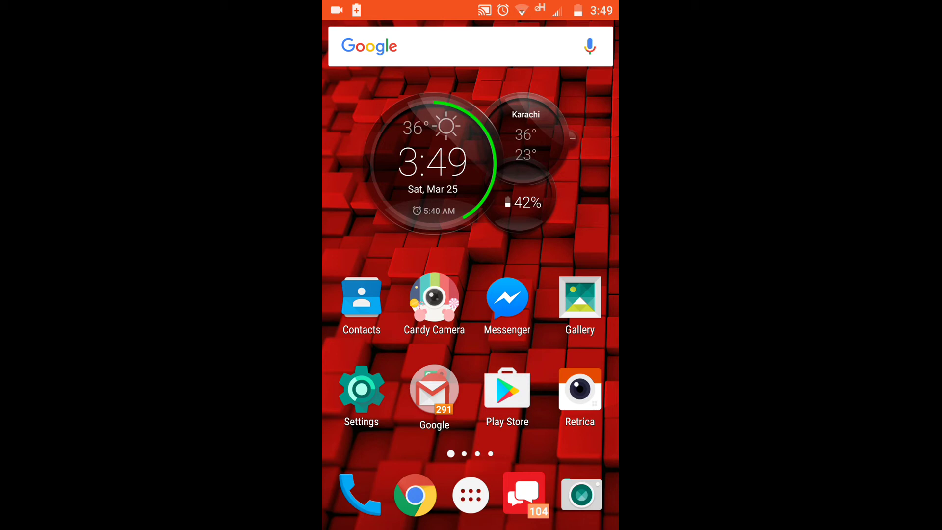
Step: Launch Moto from the third home page and reach its 'See what I can do' overview
left_click_drag(606, 351, 392, 353)
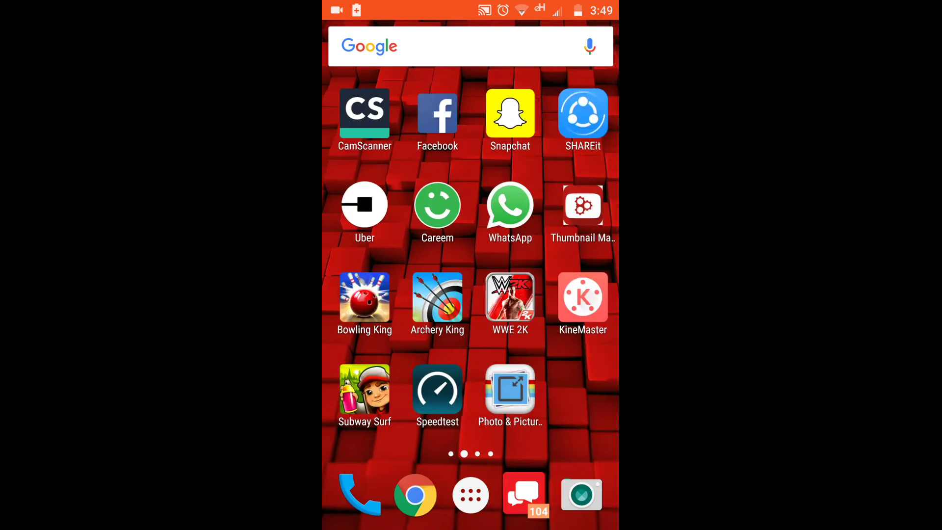
left_click_drag(565, 362, 392, 363)
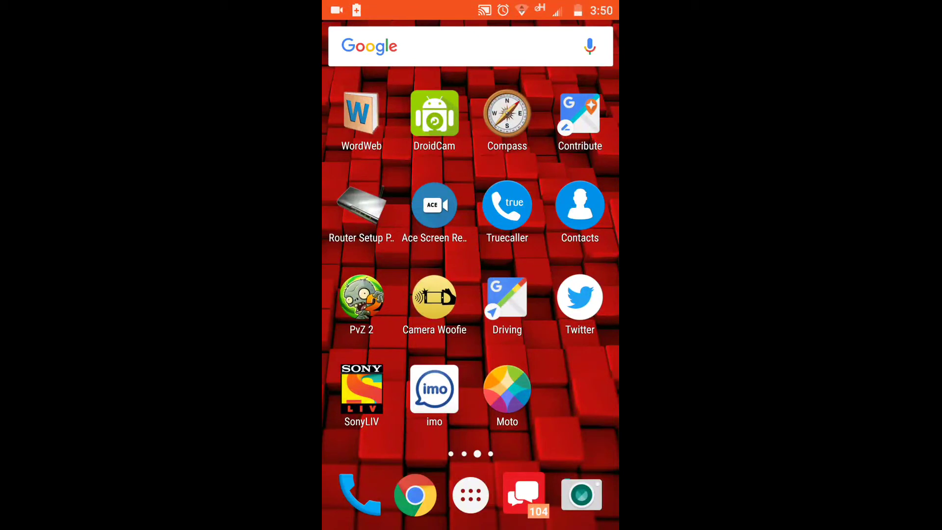
left_click(507, 391)
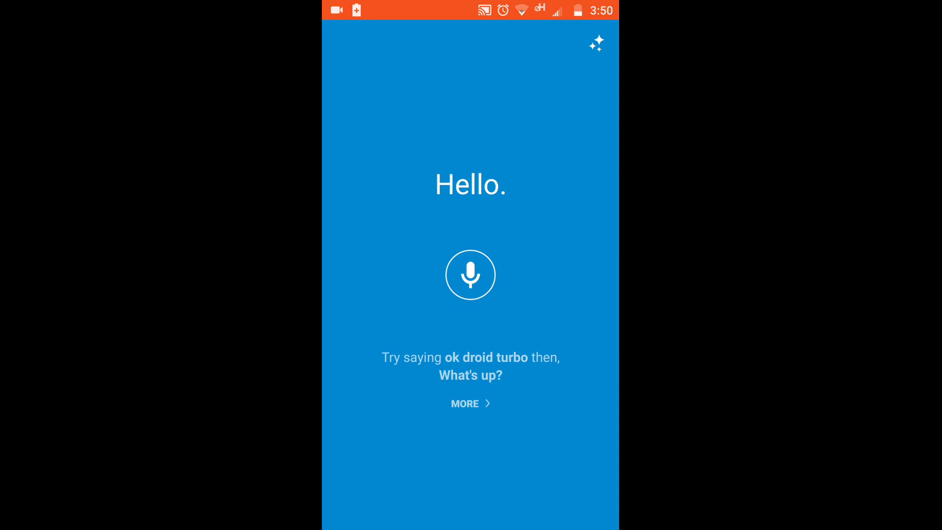
left_click(597, 43)
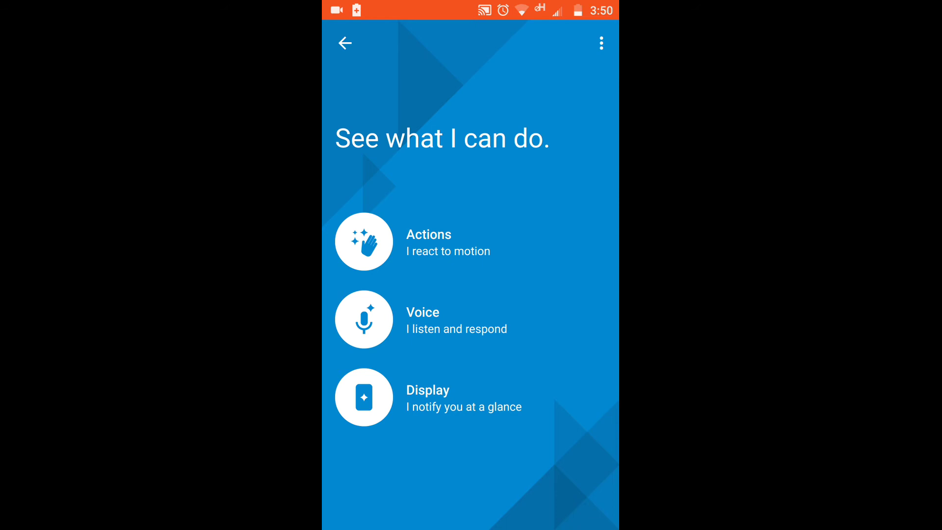
Step: Glance at Moto's general settings, then open the Actions motion-gesture list
left_click(601, 44)
left_click(569, 40)
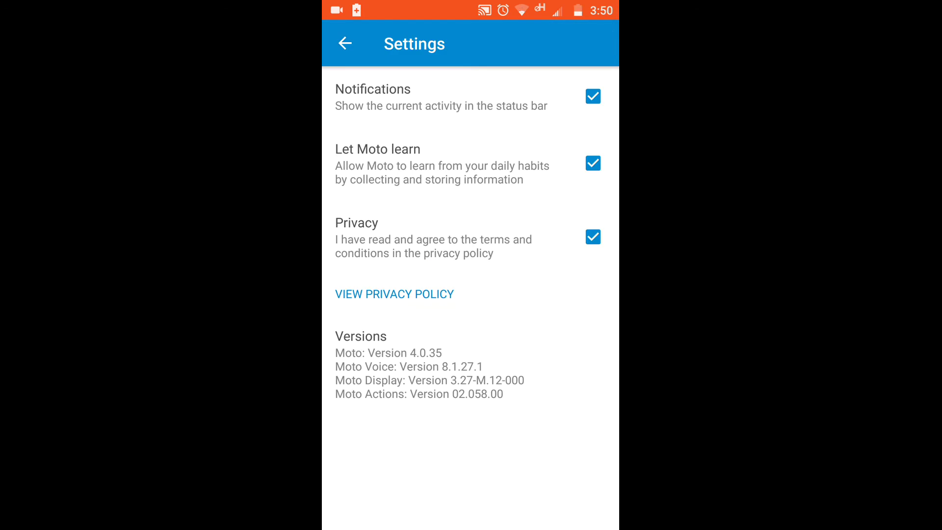
left_click(345, 43)
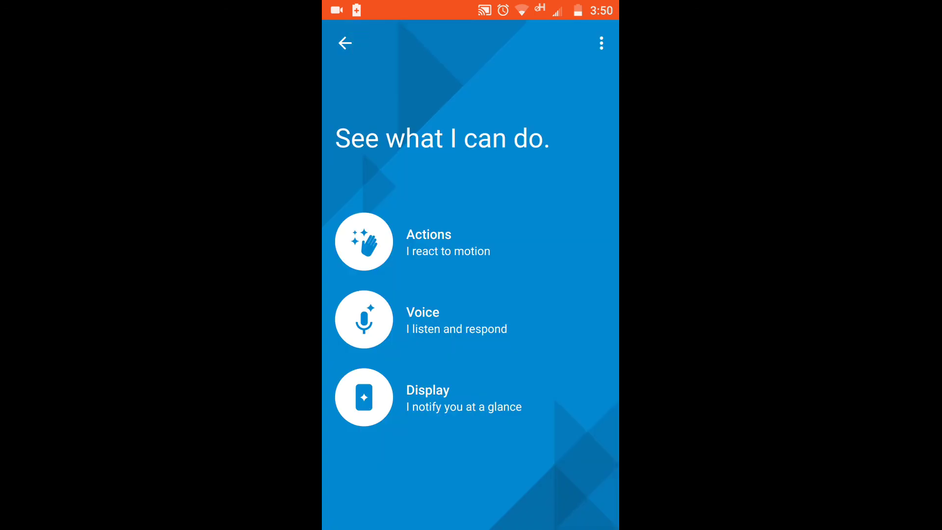
left_click(364, 242)
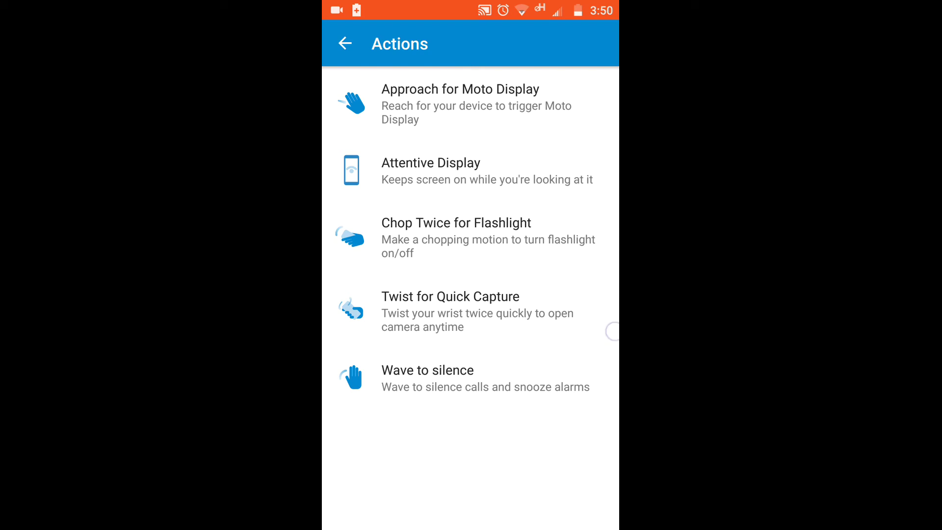
left_click(451, 309)
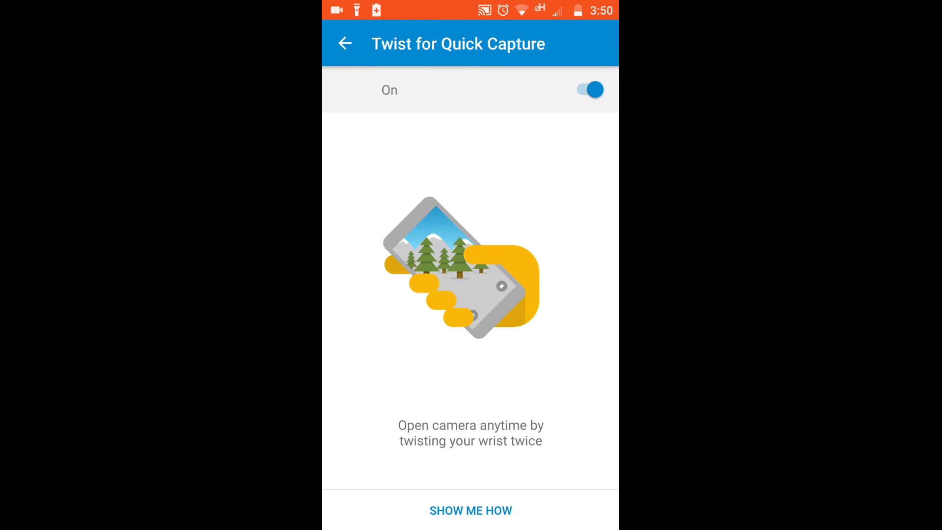
mouse_move(368, 21)
left_mouse_down()
mouse_move(368, 245)
mouse_move(336, 11)
left_mouse_up()
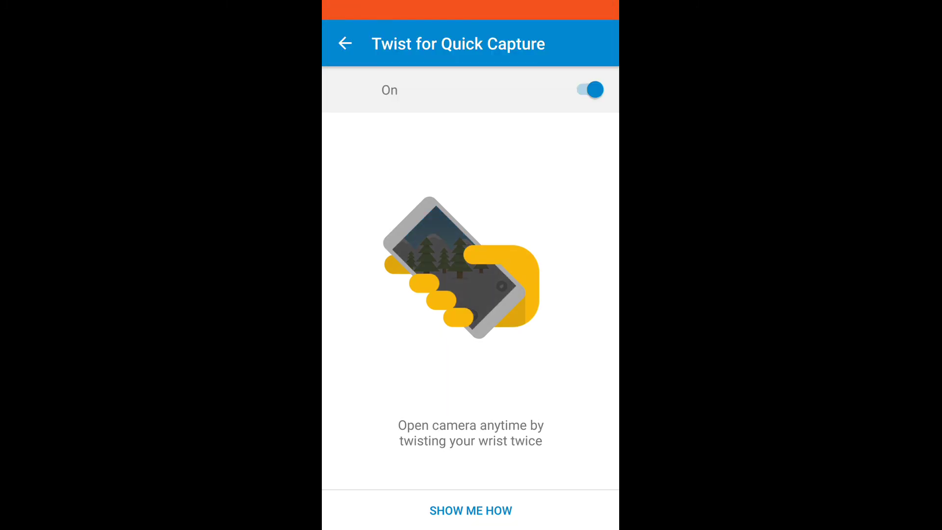
left_click_drag(471, 8, 471, 343)
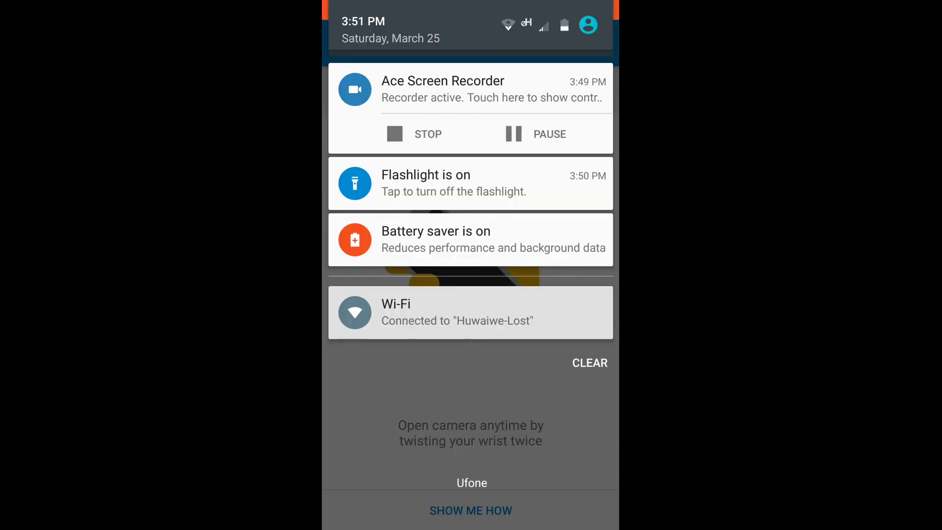
left_click_drag(471, 441, 471, 49)
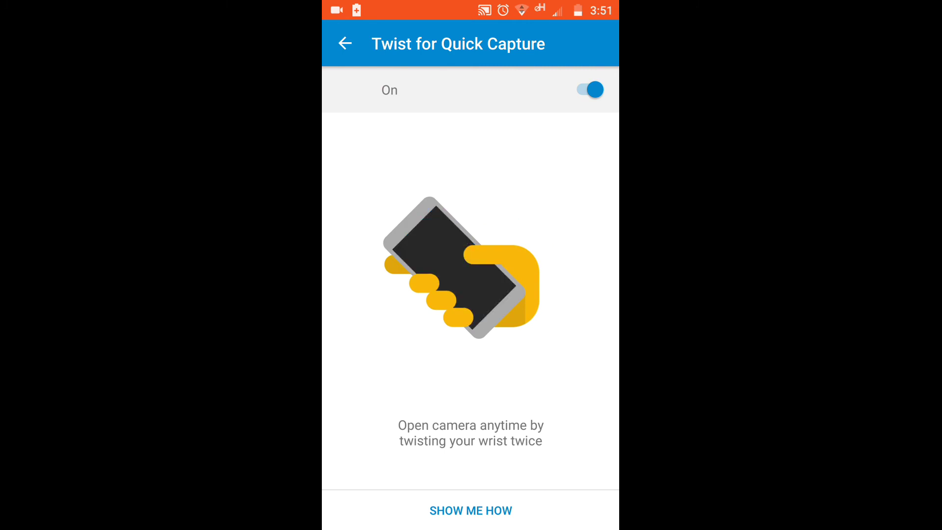
left_click(345, 44)
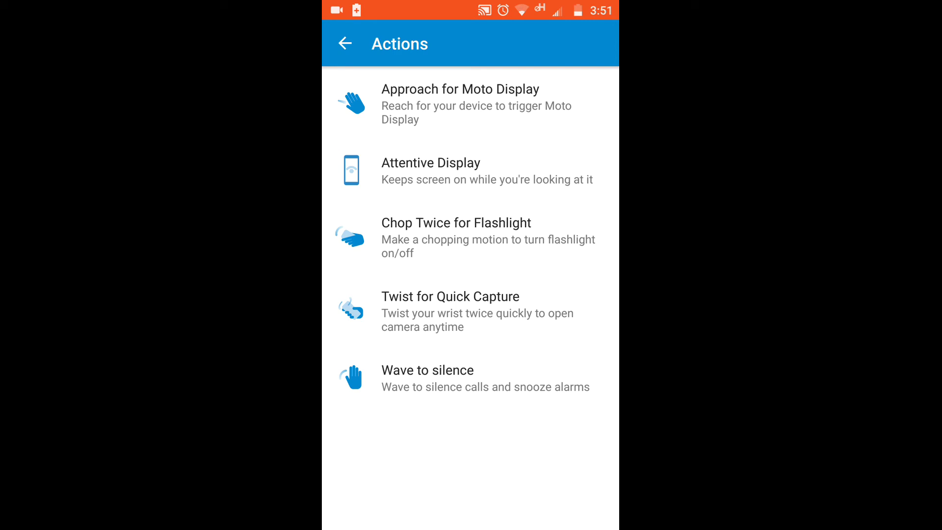
Step: Browse Moto's Voice settings and review the Manage launch phrase options
left_click(345, 43)
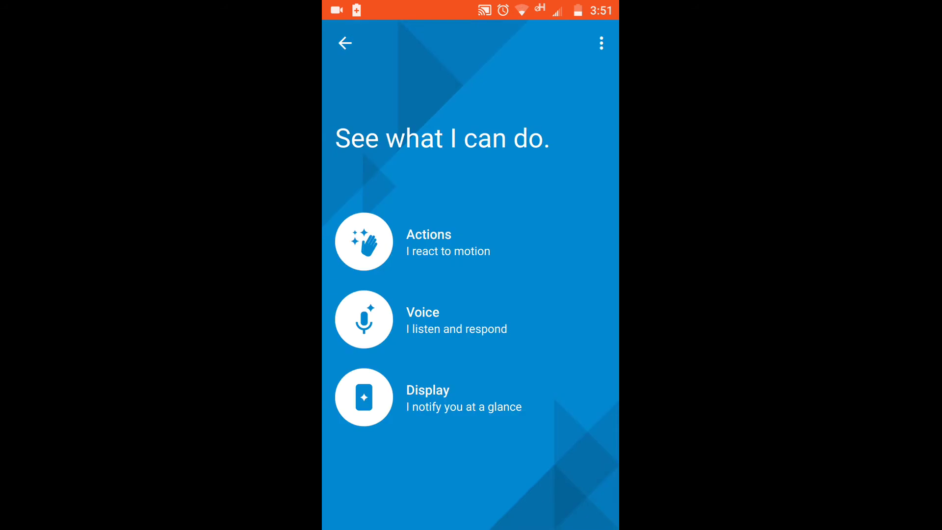
left_click(440, 318)
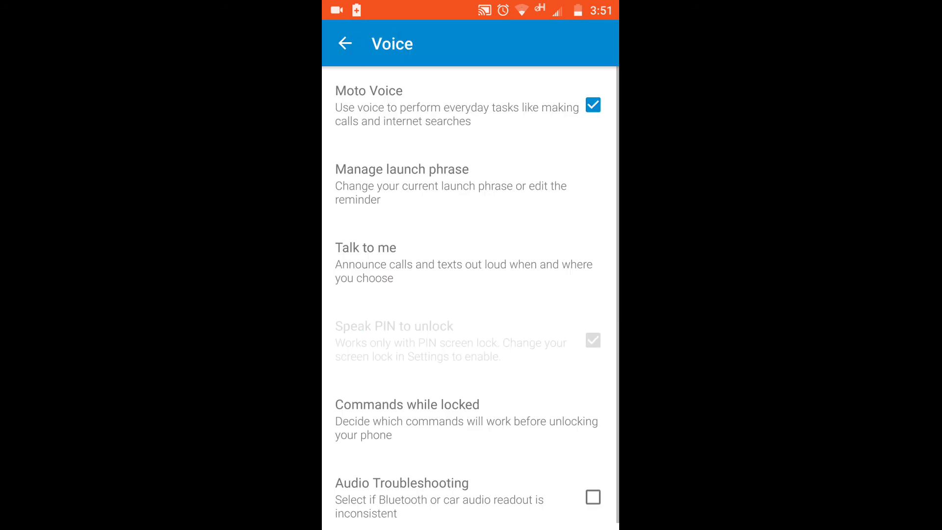
left_click_drag(541, 346, 555, 225)
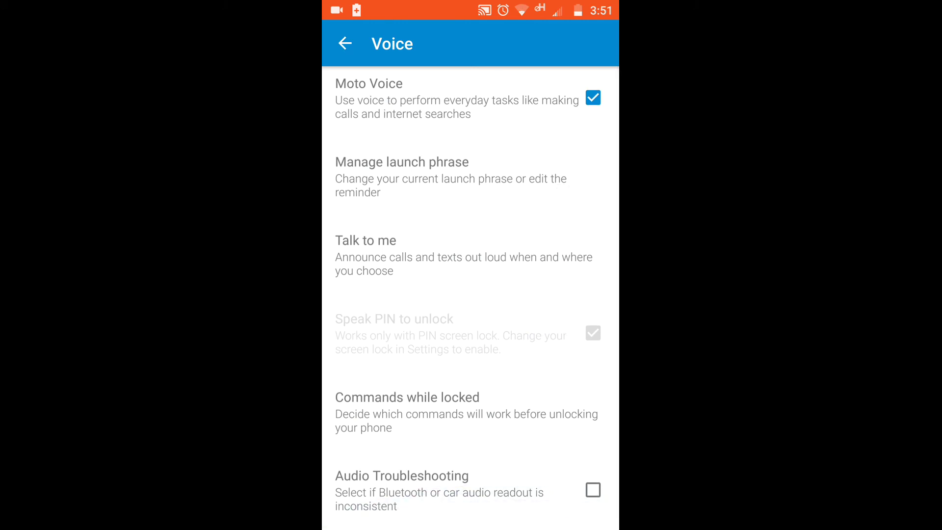
left_click_drag(568, 183, 551, 221)
left_click(523, 187)
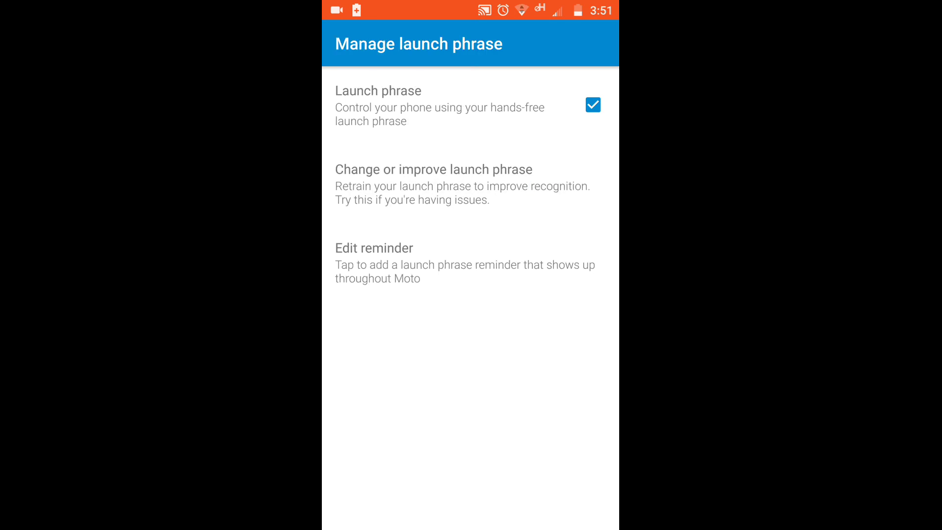
key("Escape")
key("Escape")
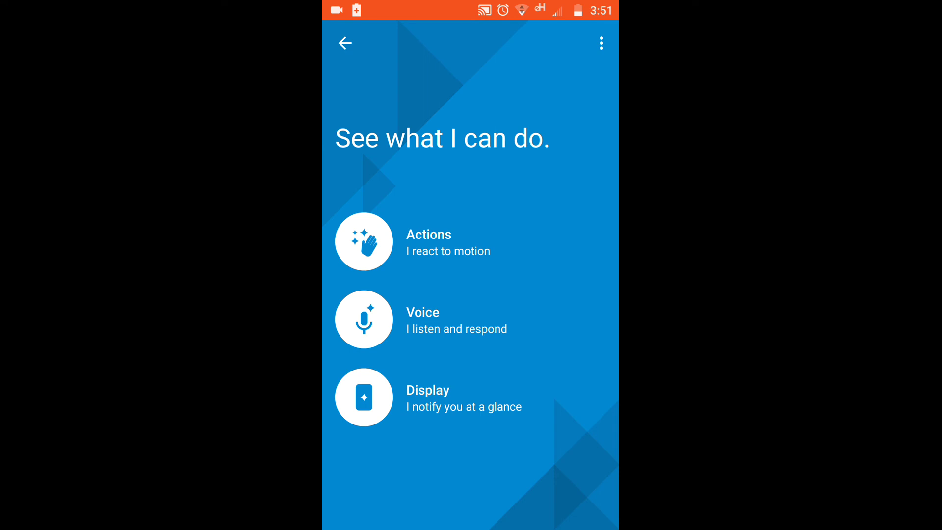
left_click(486, 404)
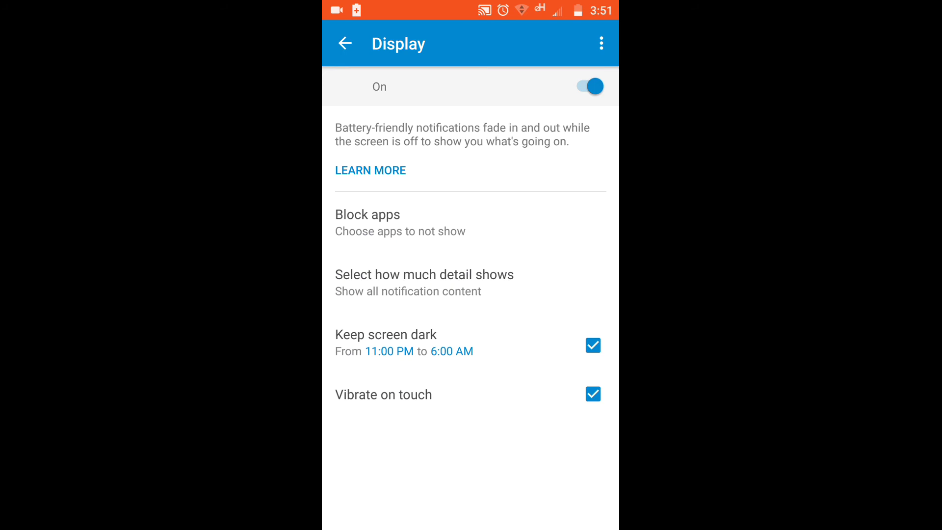
left_click(536, 206)
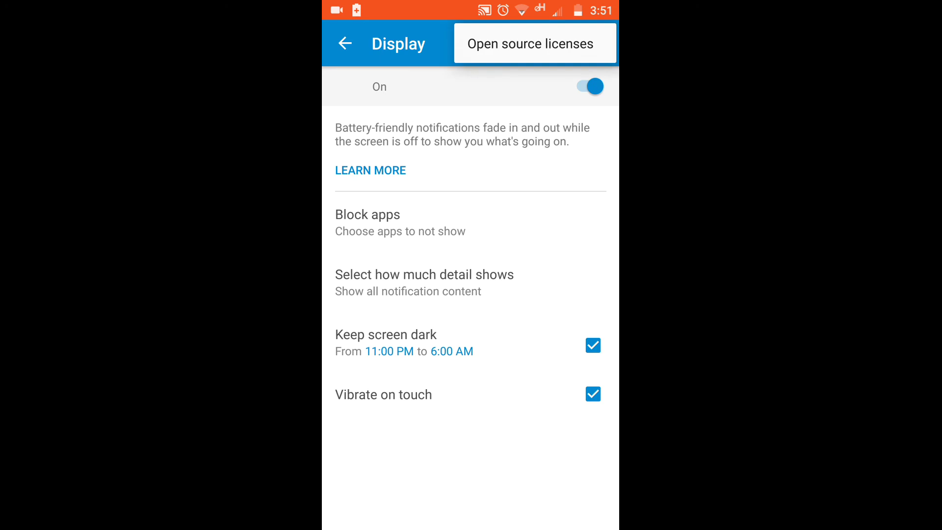
left_click(538, 234)
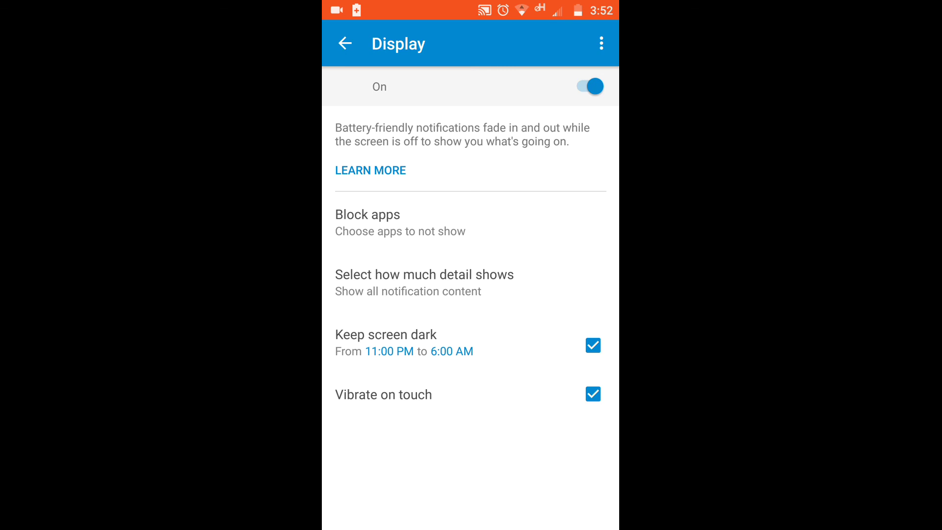
left_click(345, 43)
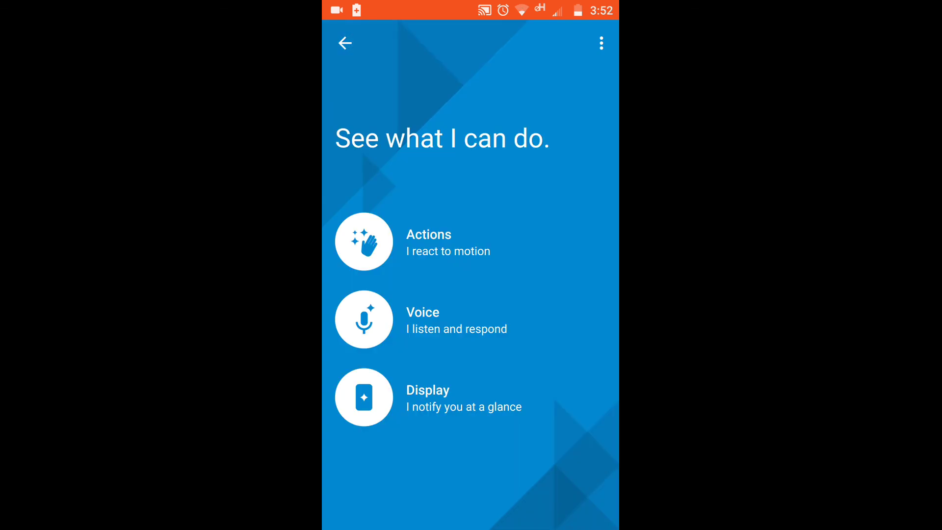
Step: Leave Moto for the first home page with the clock and weather widget
left_click(345, 43)
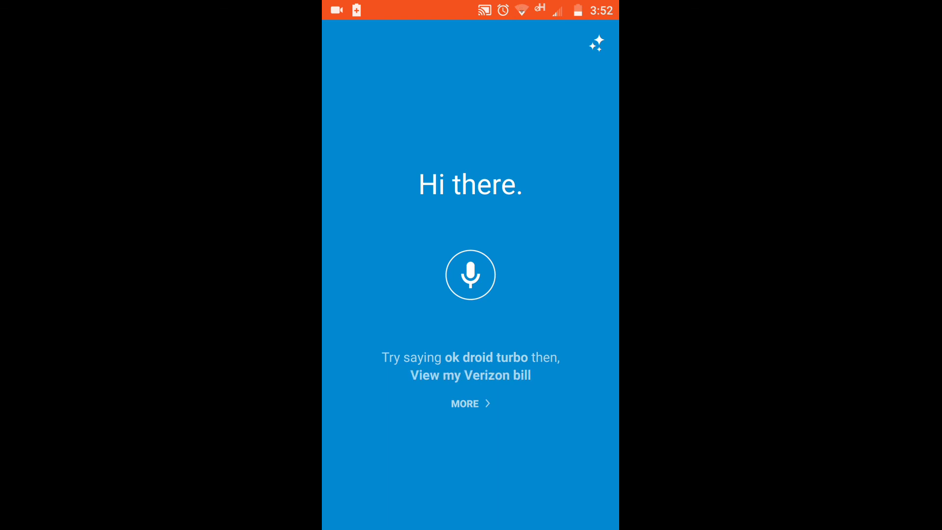
key("Escape")
left_click_drag(376, 273, 525, 293)
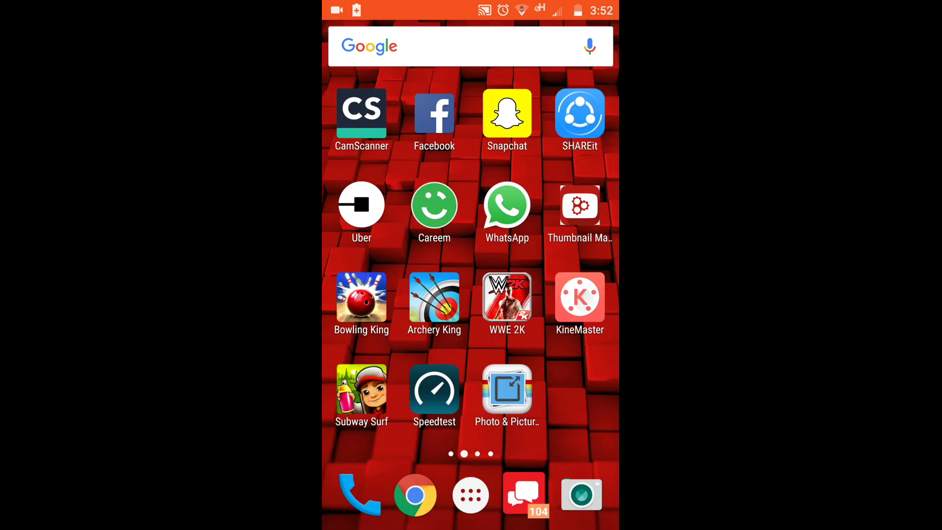
left_click_drag(373, 294, 530, 295)
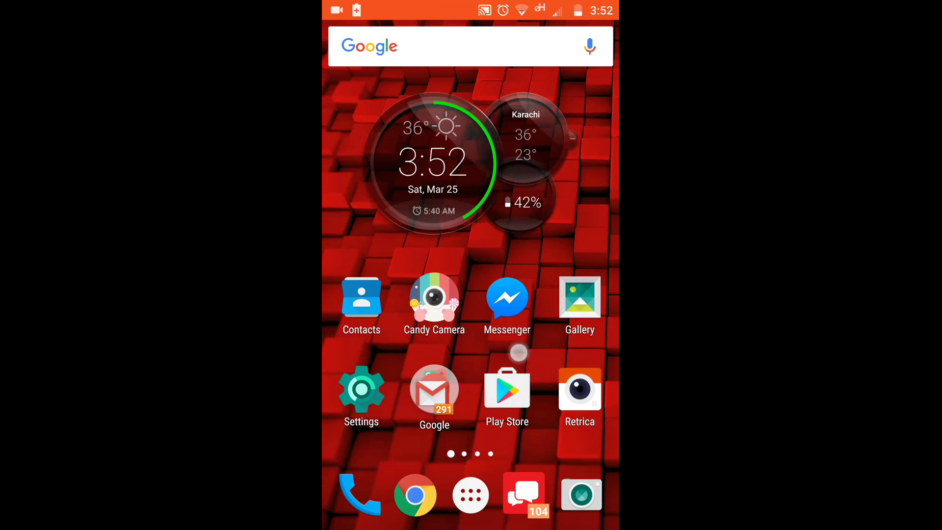
Step: Swipe through the home pages to the third page holding Moto, Truecaller and Twitter
left_click_drag(572, 343, 517, 362)
mouse_move(540, 294)
left_mouse_down()
mouse_move(392, 294)
mouse_move(540, 294)
mouse_move(392, 311)
mouse_move(392, 294)
mouse_move(540, 294)
left_mouse_up()
mouse_move(393, 295)
left_mouse_down()
mouse_move(540, 294)
mouse_move(393, 294)
left_mouse_up()
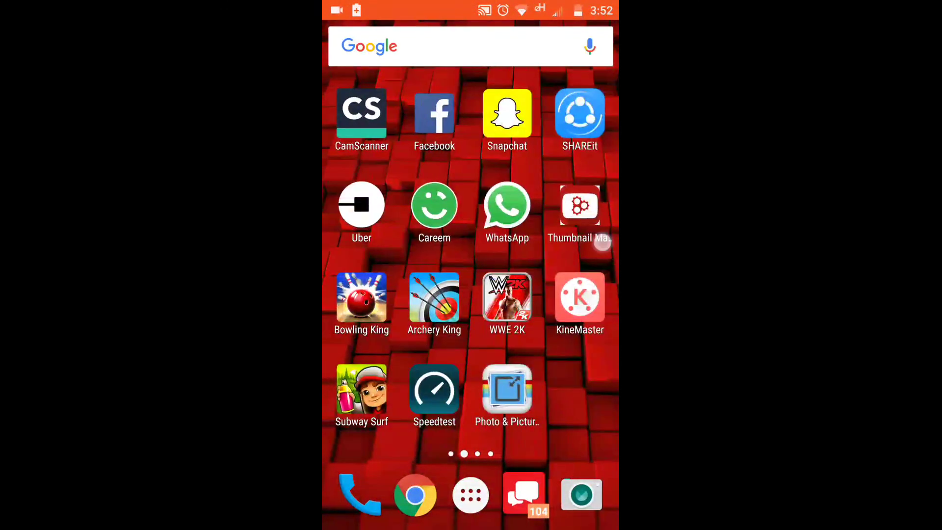
left_click_drag(602, 240, 417, 241)
mouse_move(393, 295)
left_mouse_down()
mouse_move(540, 295)
mouse_move(393, 294)
left_mouse_up()
Step: Launch Moto and start the voice assistant, which greets 'Hi there' and suggests 'ok droid turbo'
left_click(507, 388)
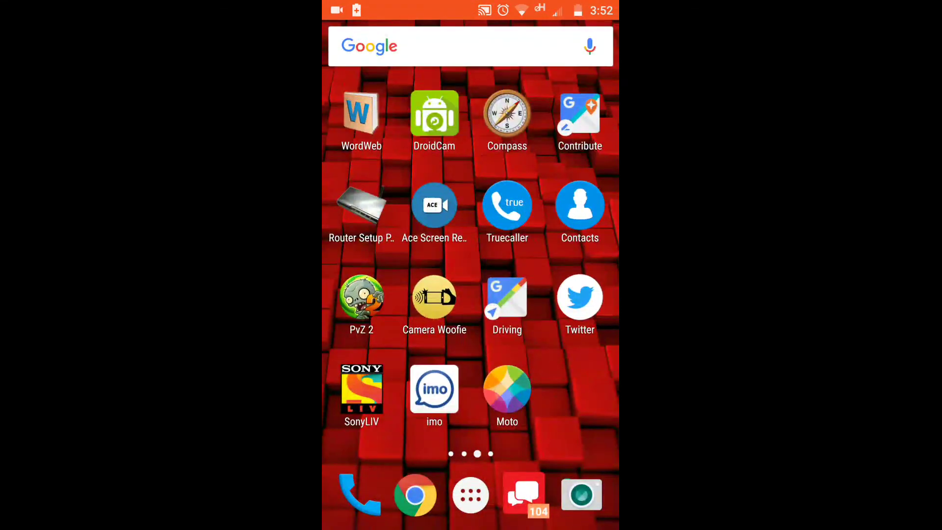
left_click(470, 275)
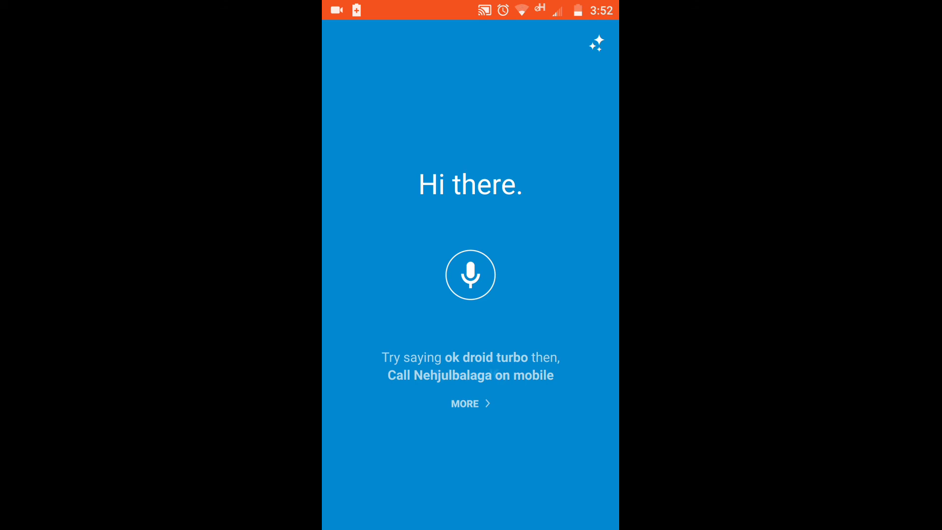
left_click(484, 414)
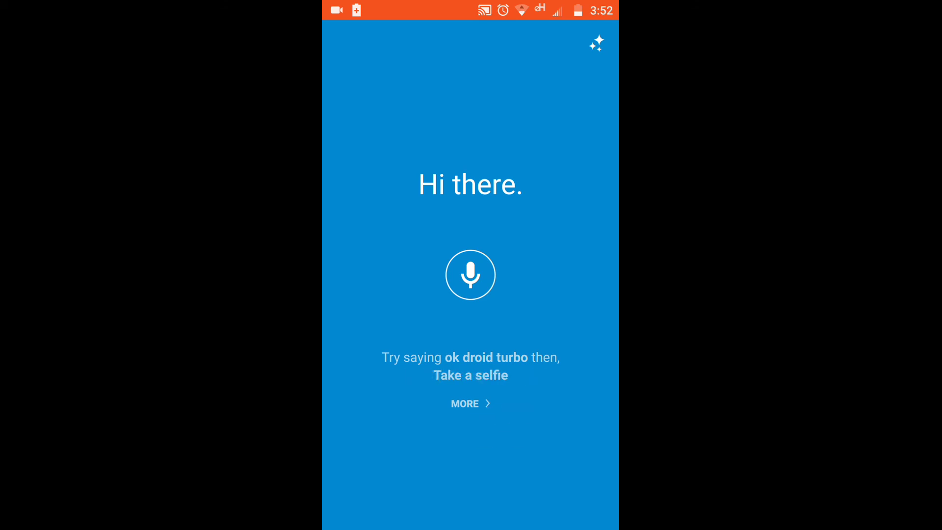